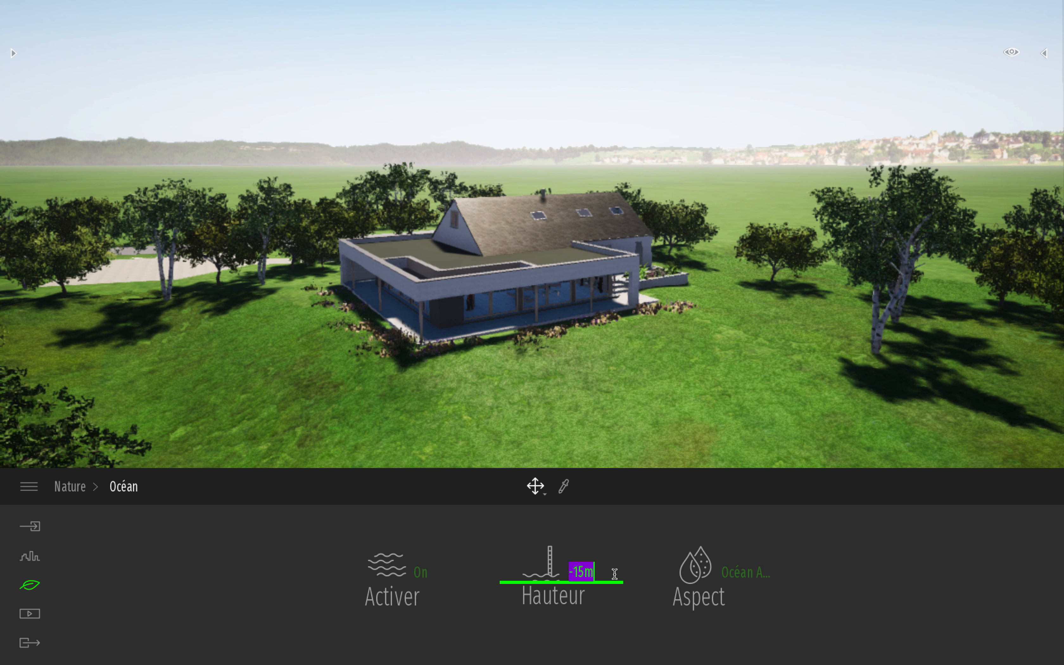
Step: Set the ocean height to 0 m, then try a height of -0,5 m
{"action": "type", "text": "0"}
{"action": "key", "text": "Return"}
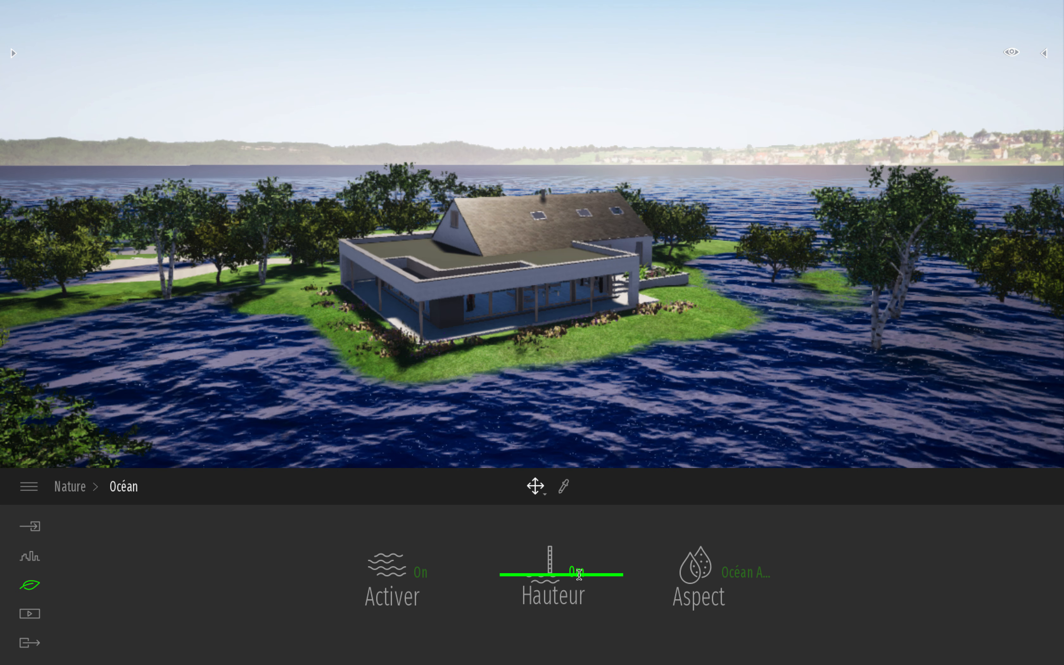
{"action": "left_click", "coordinate": [572, 570]}
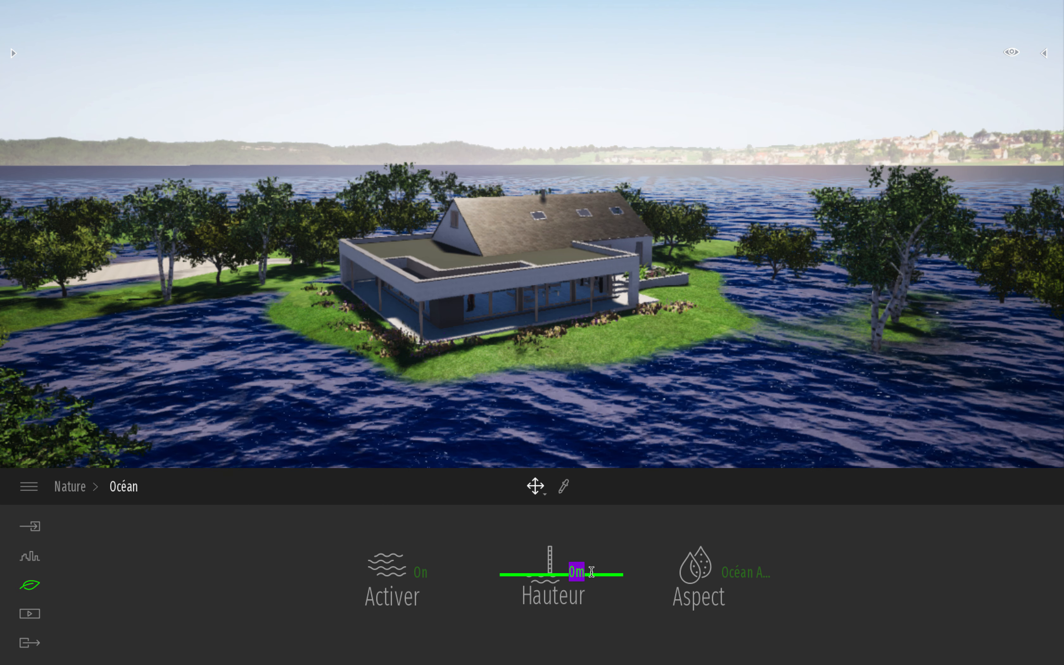
{"action": "type", "text": "-0,5"}
{"action": "key", "text": "Return"}
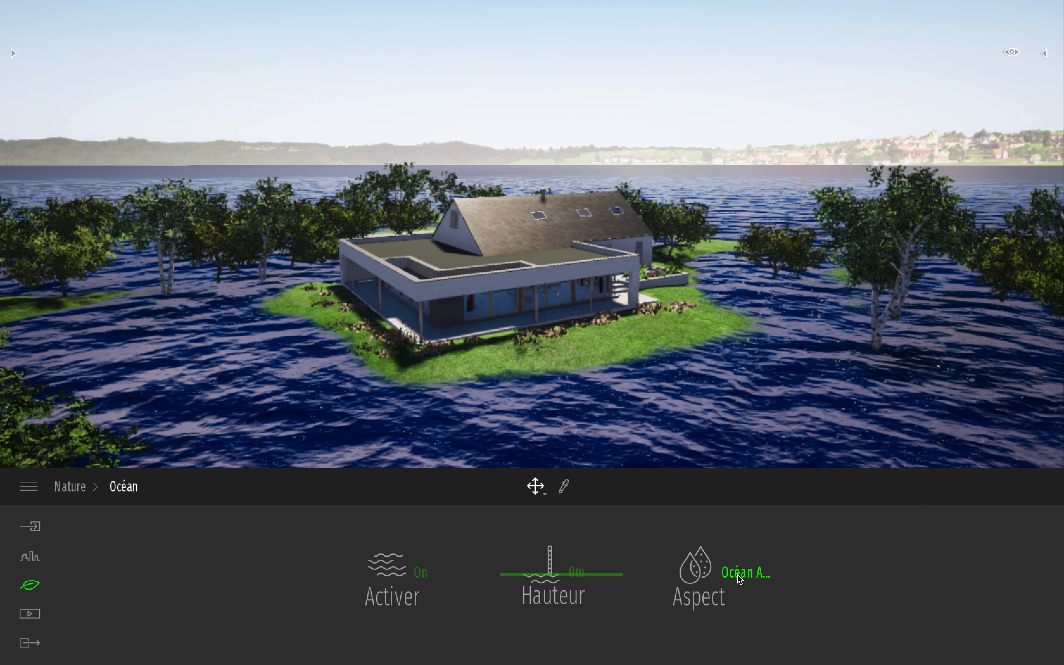
Step: Try several water looks for the ocean, including Rivière boueuse, Fleuve and Mer tropicale, and settle on Rivière limpide
{"action": "left_click", "coordinate": [732, 572]}
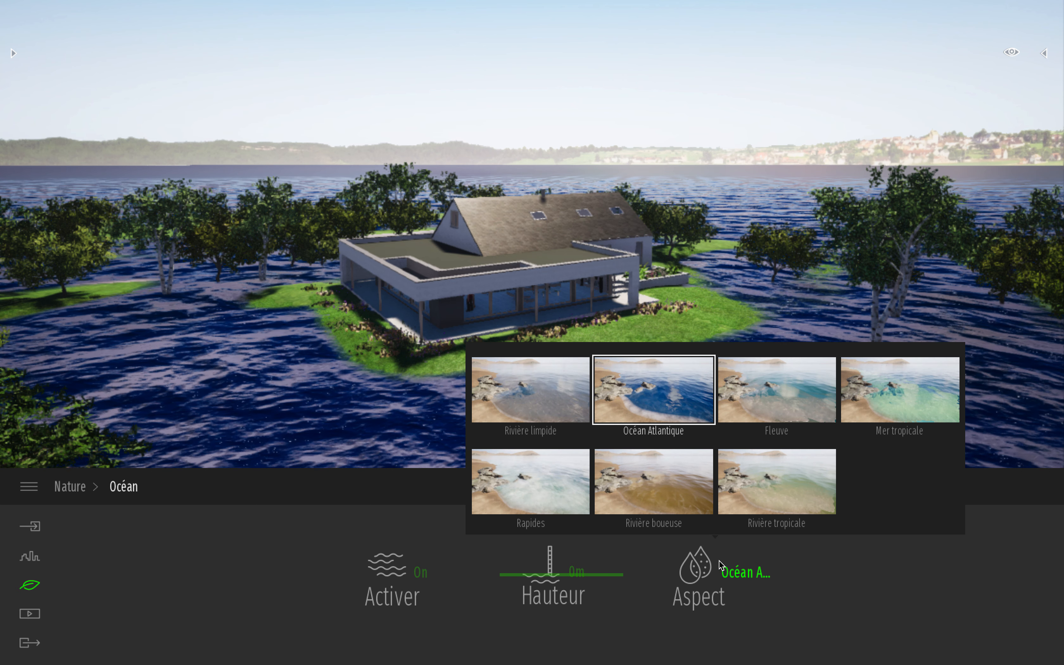
{"action": "left_click", "coordinate": [549, 408]}
{"action": "left_click", "coordinate": [654, 484]}
{"action": "left_click", "coordinate": [777, 402]}
{"action": "left_click", "coordinate": [869, 402]}
{"action": "left_click", "coordinate": [639, 386]}
{"action": "left_click", "coordinate": [545, 392]}
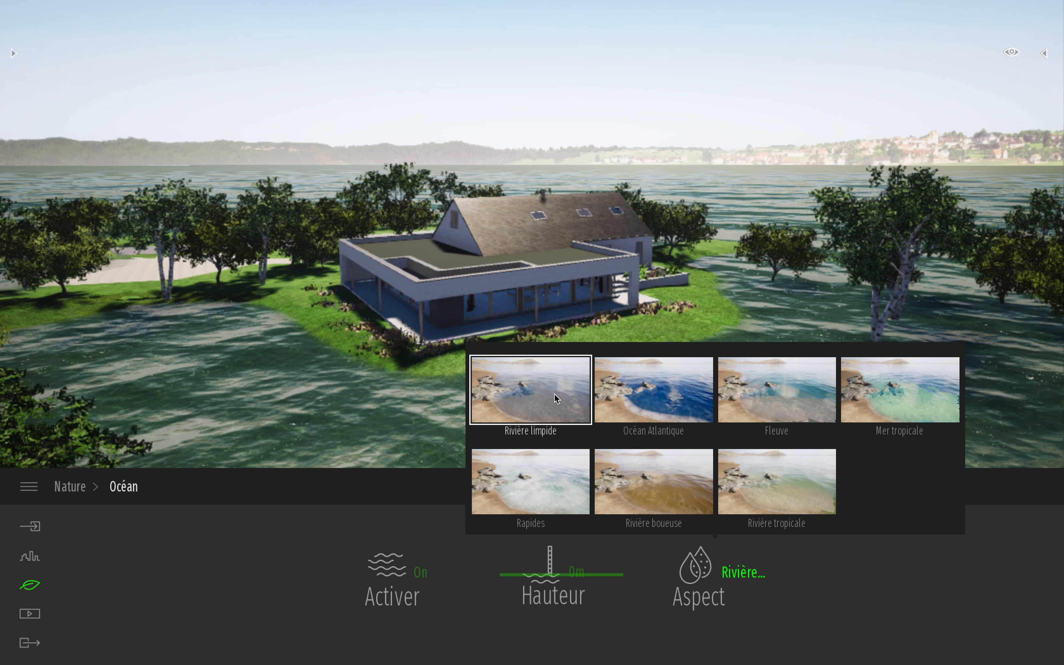
{"action": "left_click", "coordinate": [625, 130]}
Step: Examine the water surface and the shoreline around the house from near and far
{"action": "middle_click_drag", "start_coordinate": [532, 290], "coordinate": [462, 330], "text": "shift"}
{"action": "scroll", "coordinate": [532, 234], "scroll_direction": "up", "scroll_amount": 4}
{"action": "middle_click_drag", "start_coordinate": [532, 234], "coordinate": [651, 178], "text": "shift"}
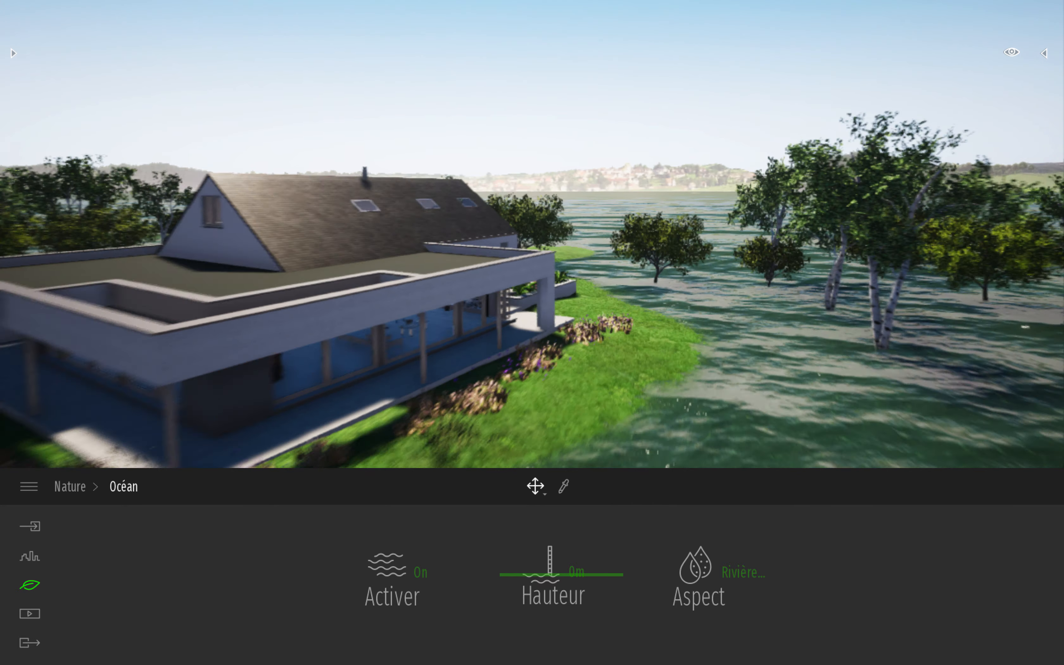
{"action": "scroll", "coordinate": [532, 234], "scroll_direction": "down", "scroll_amount": 5}
{"action": "scroll", "coordinate": [608, 261], "scroll_direction": "up", "scroll_amount": 3}
{"action": "middle_click_drag", "start_coordinate": [703, 261], "coordinate": [608, 261], "text": "shift"}
{"action": "scroll", "coordinate": [609, 255], "scroll_direction": "down", "scroll_amount": 4}
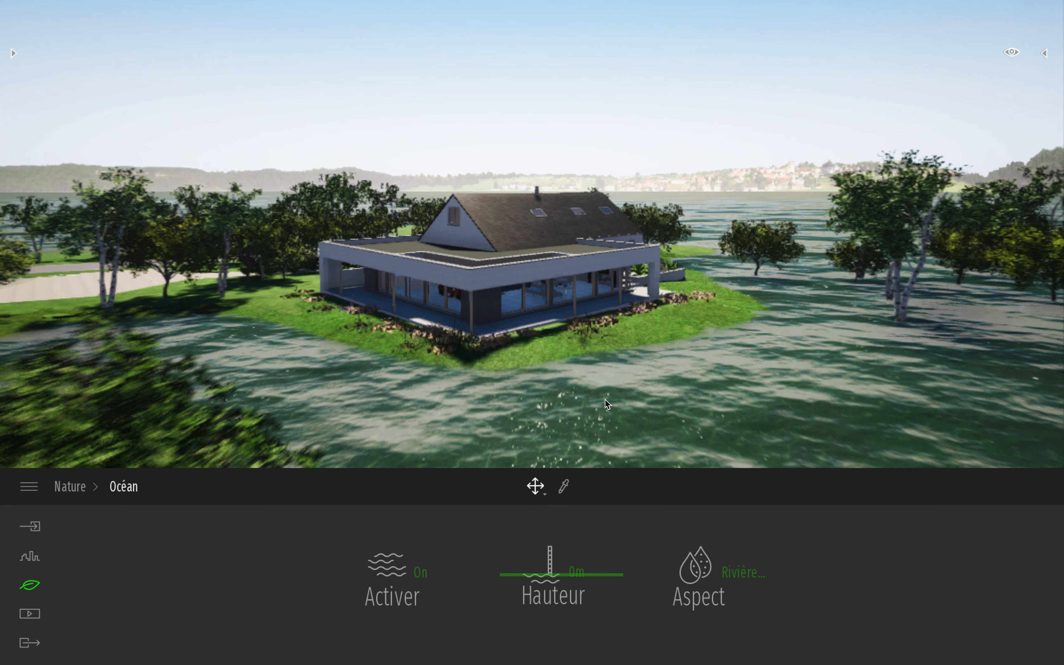
{"action": "left_click", "coordinate": [699, 572]}
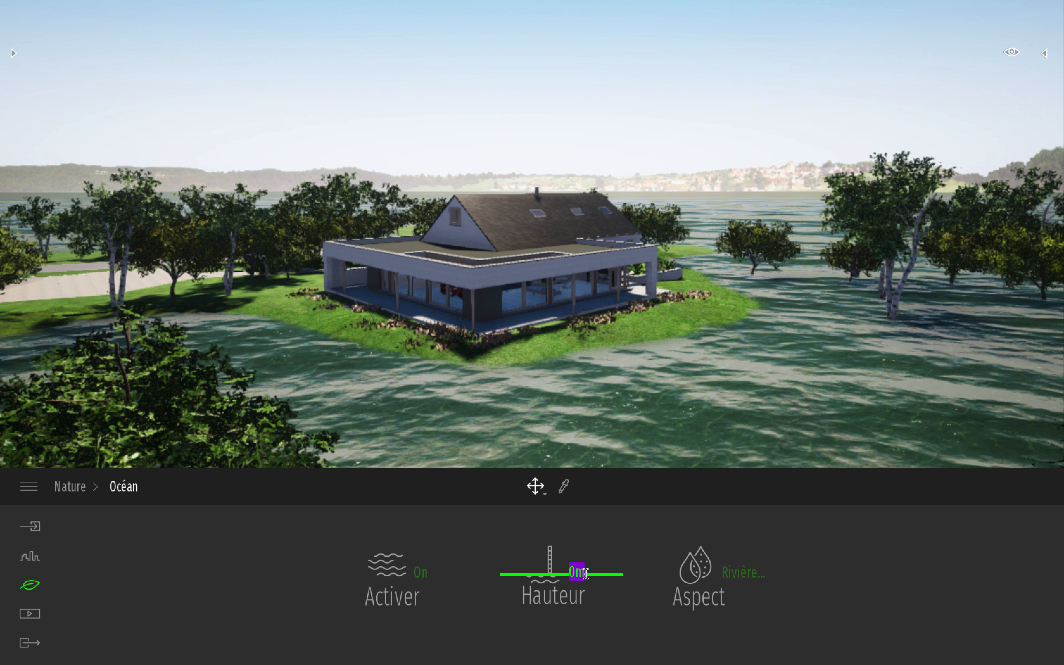
Step: Lower the ocean height to -2 m, then set it to -1 m, and inspect the pond beside the house
{"action": "left_click", "coordinate": [585, 573]}
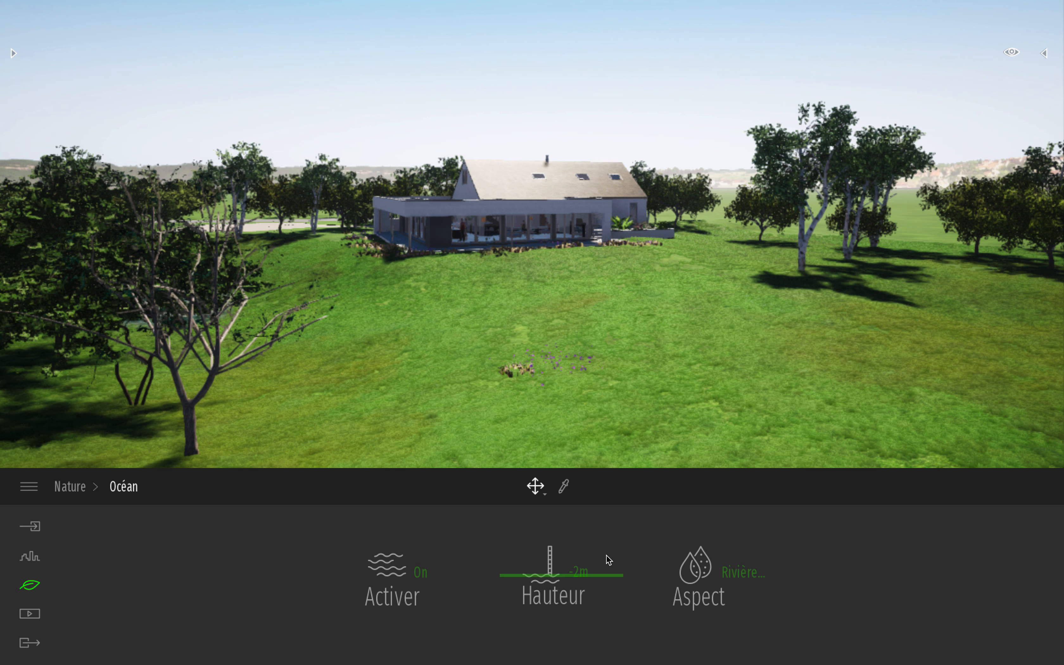
{"action": "left_click", "coordinate": [577, 567]}
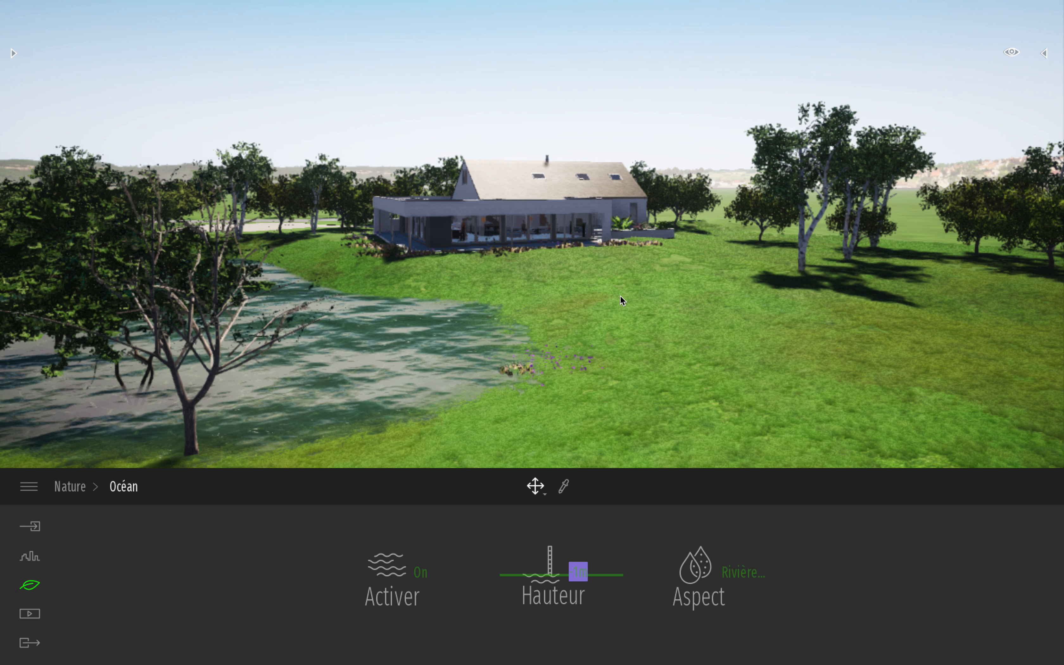
{"action": "right_click_drag", "start_coordinate": [730, 264], "coordinate": [486, 328]}
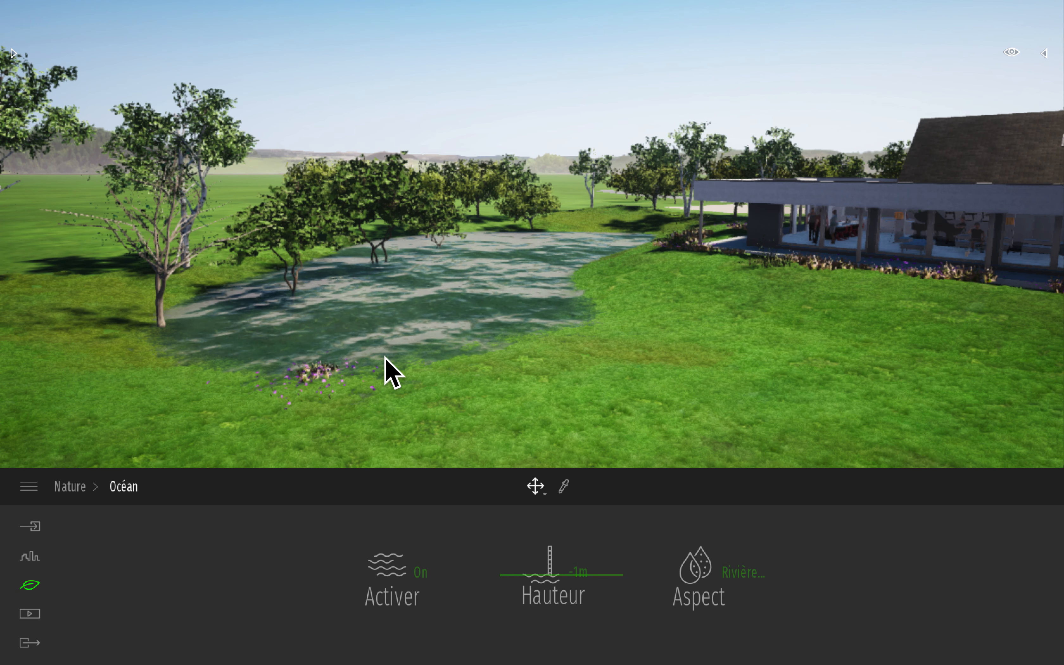
{"action": "right_click_drag", "start_coordinate": [316, 276], "coordinate": [526, 299]}
{"action": "key", "text": "Down"}
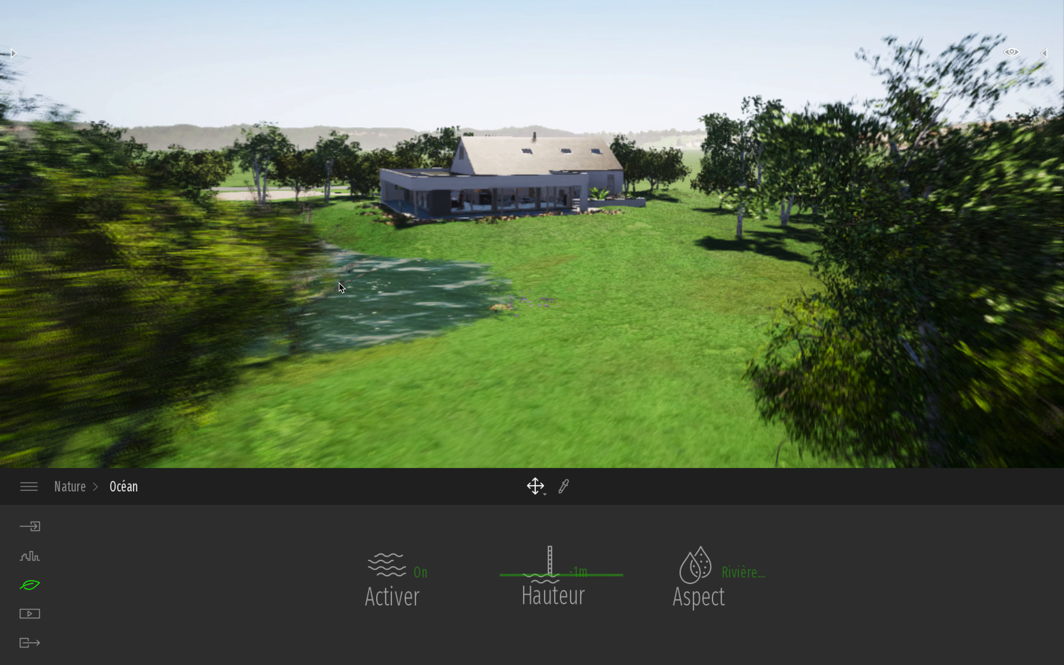
{"action": "key", "text": "Left"}
{"action": "key", "text": "Up"}
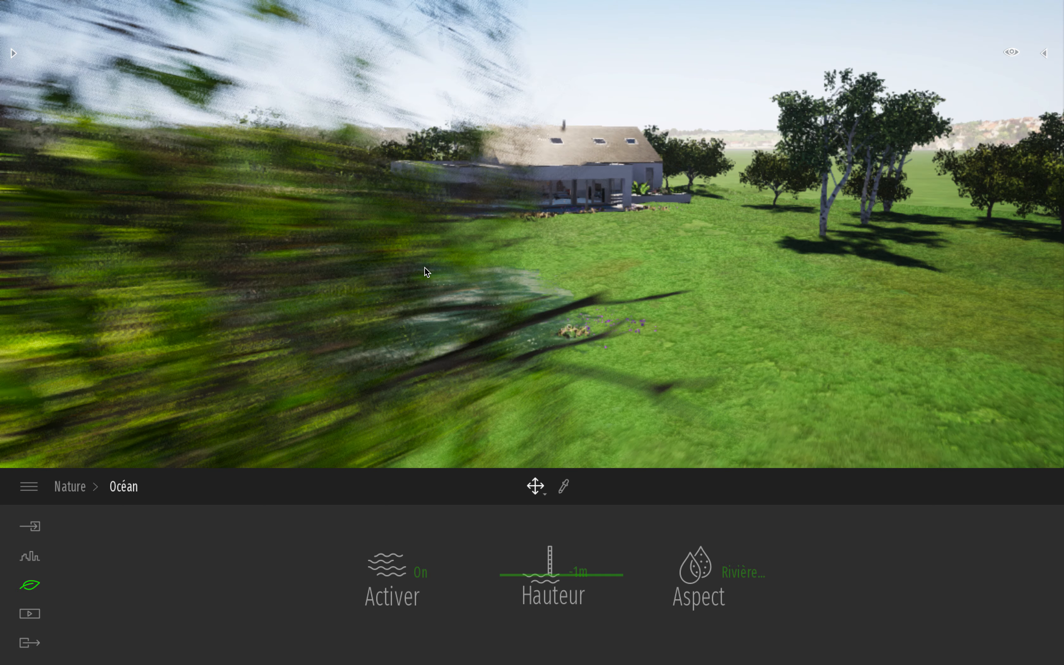
{"action": "key", "text": "Right"}
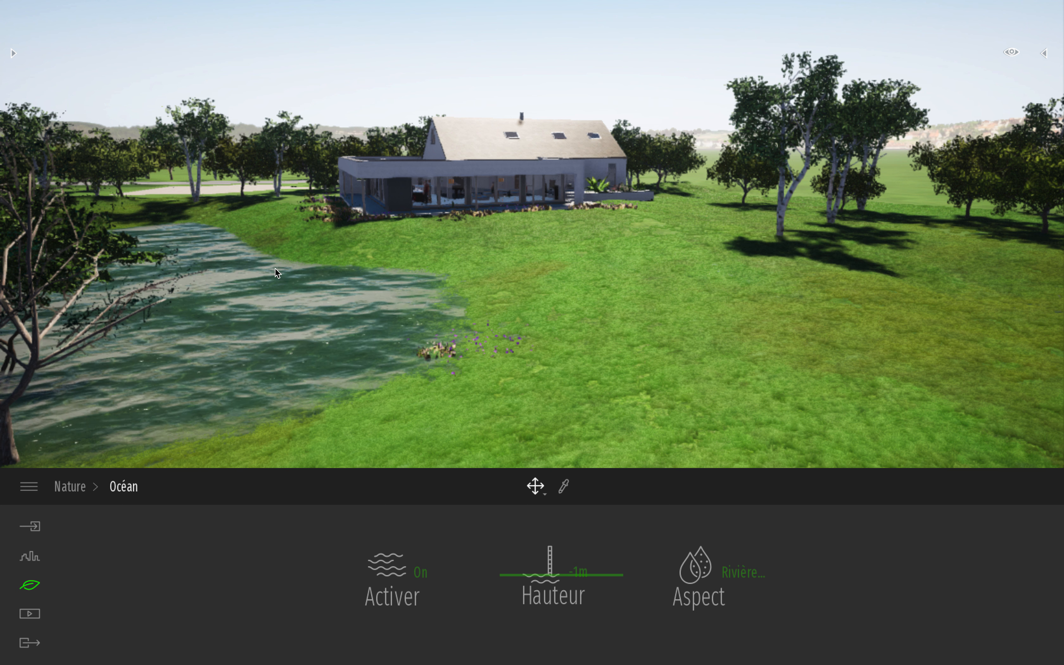
{"action": "left_click", "coordinate": [645, 300]}
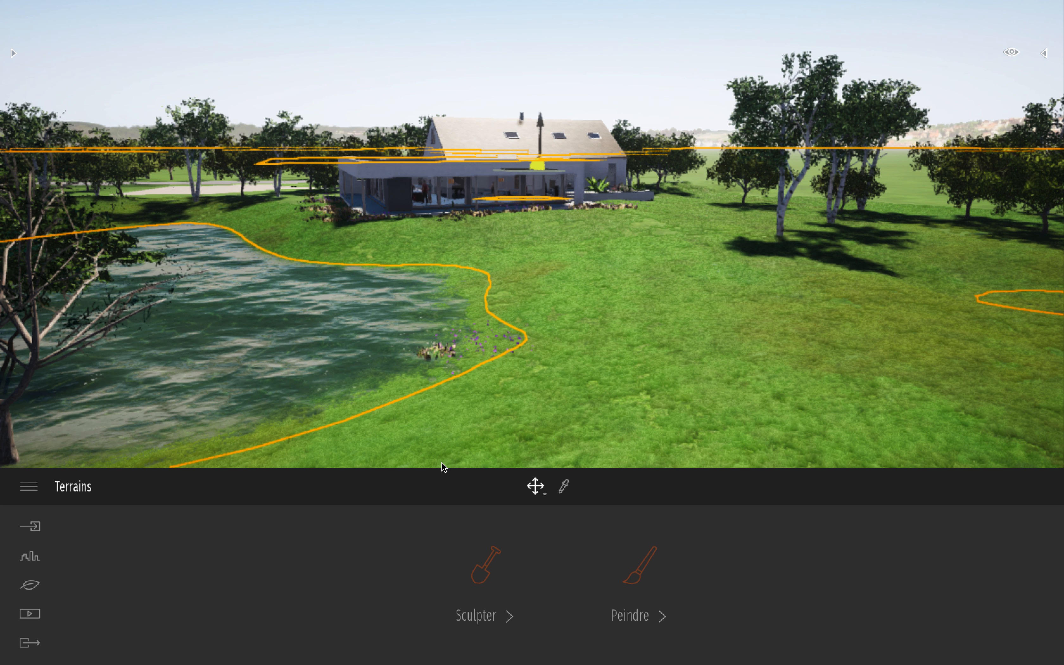
{"action": "left_click", "coordinate": [479, 571]}
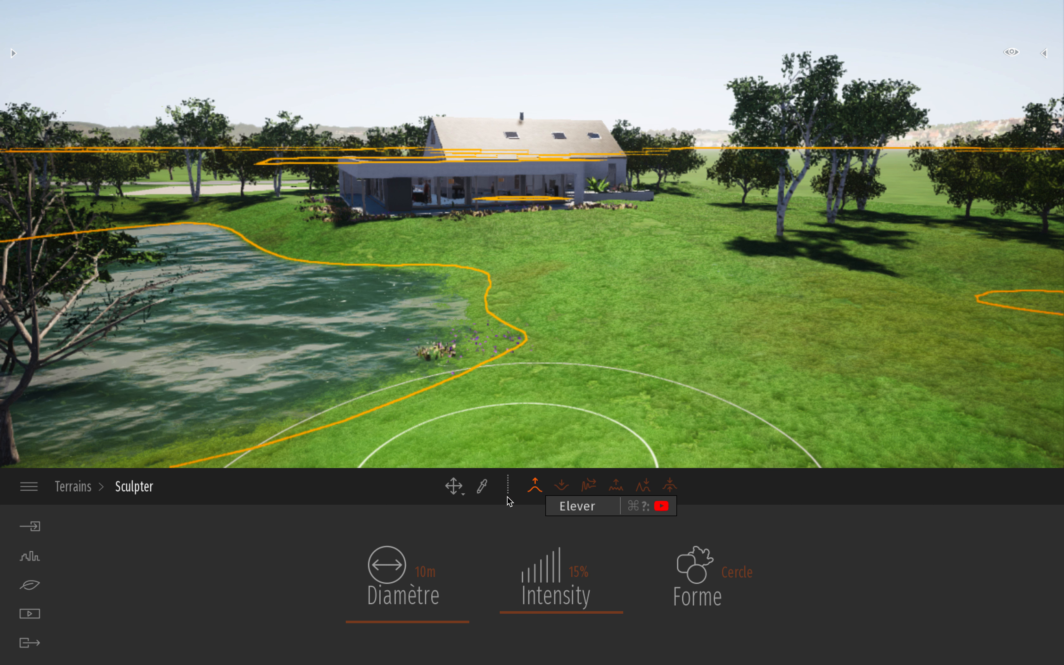
{"action": "left_click", "coordinate": [76, 489]}
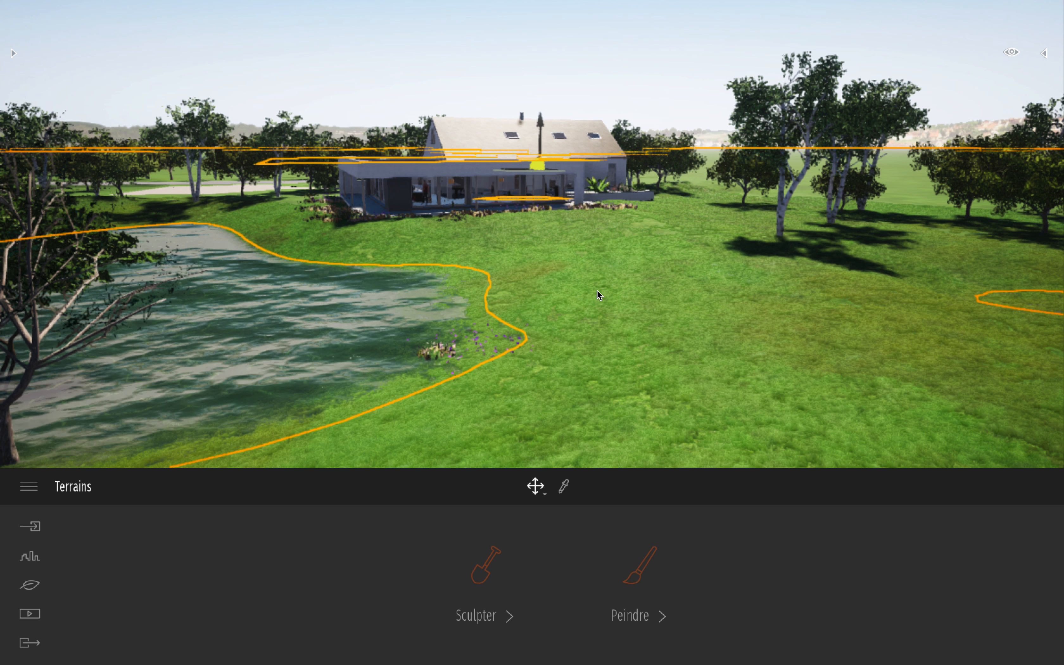
{"action": "key", "text": "Escape"}
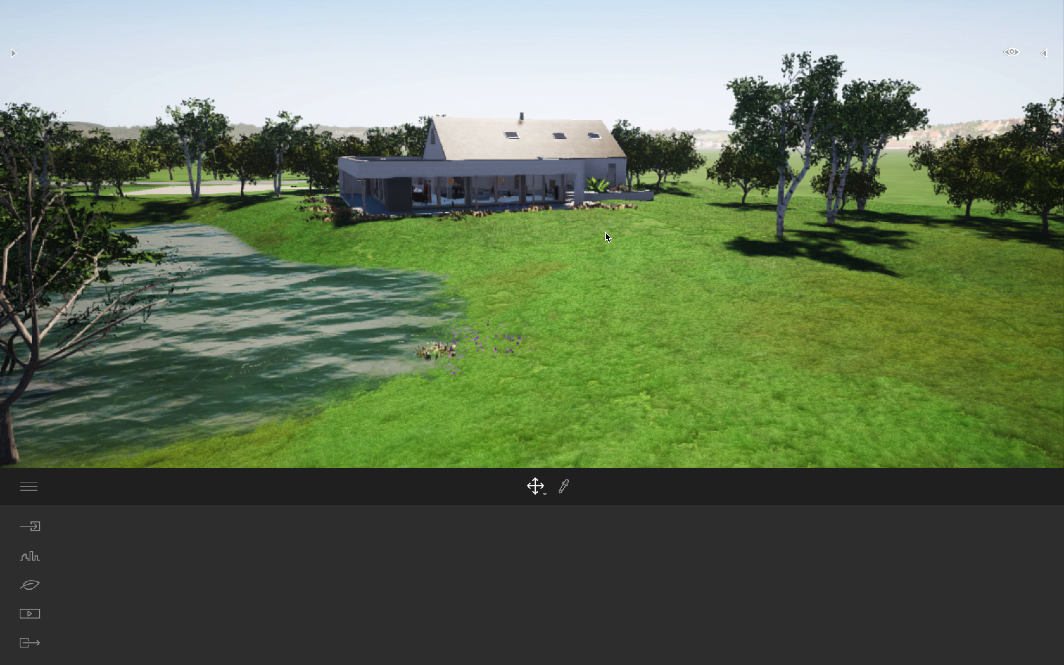
Step: Dig the terrain with the Creuser brush at 5 m diameter and 40% intensity, extending the pond across the lawn to the birch trees
{"action": "left_click", "coordinate": [669, 279]}
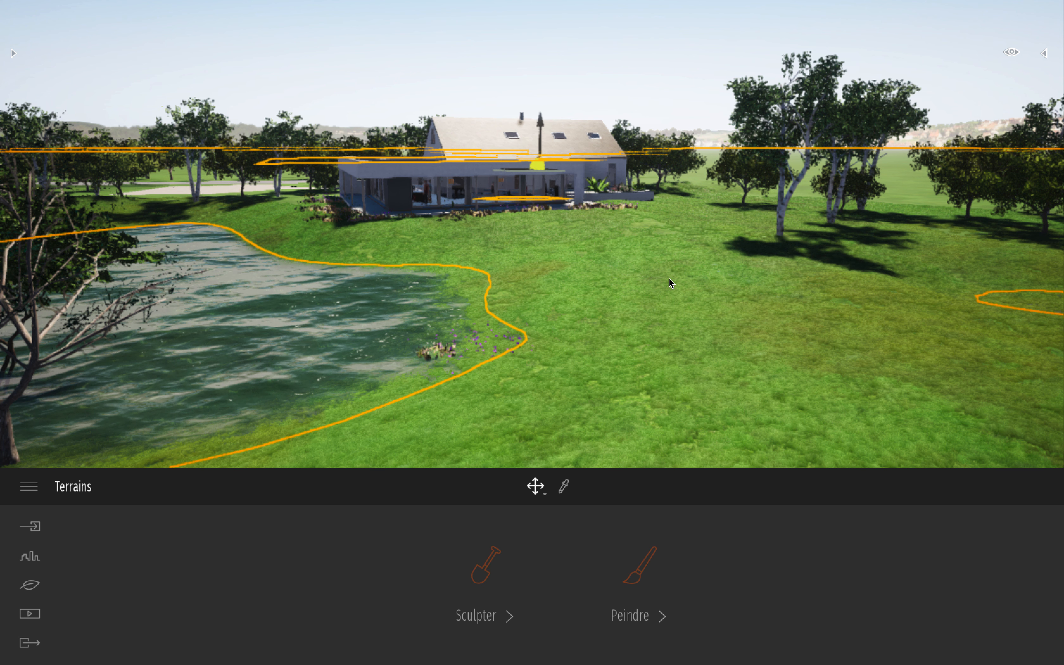
{"action": "left_click", "coordinate": [487, 581]}
{"action": "left_click", "coordinate": [563, 493]}
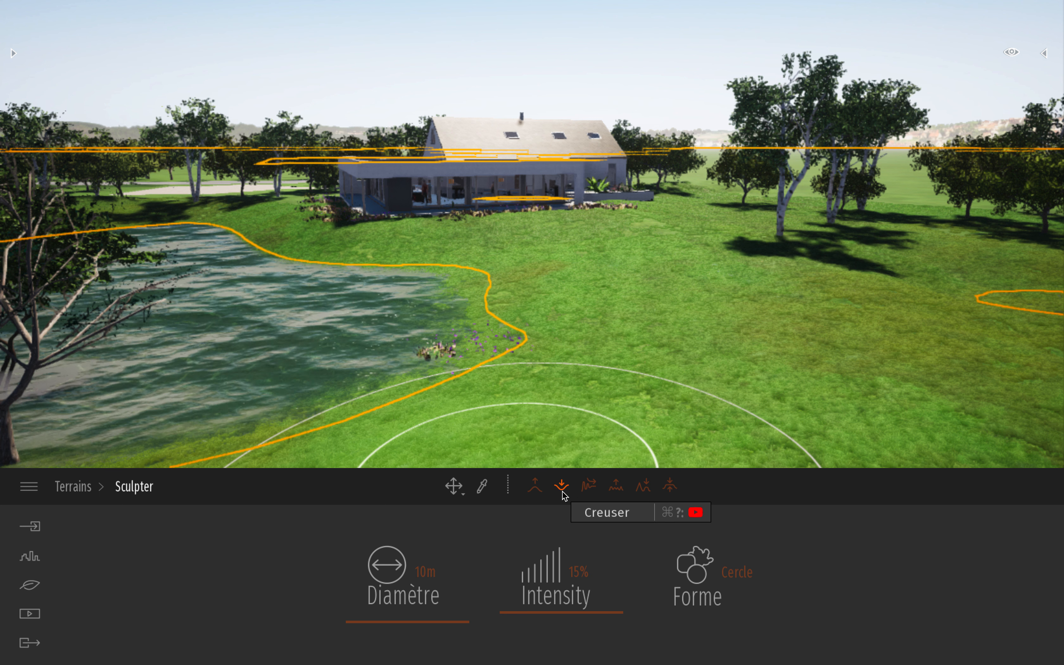
{"action": "left_click", "coordinate": [424, 572]}
{"action": "type", "text": "5"}
{"action": "key", "text": "Return"}
{"action": "left_click", "coordinate": [585, 576]}
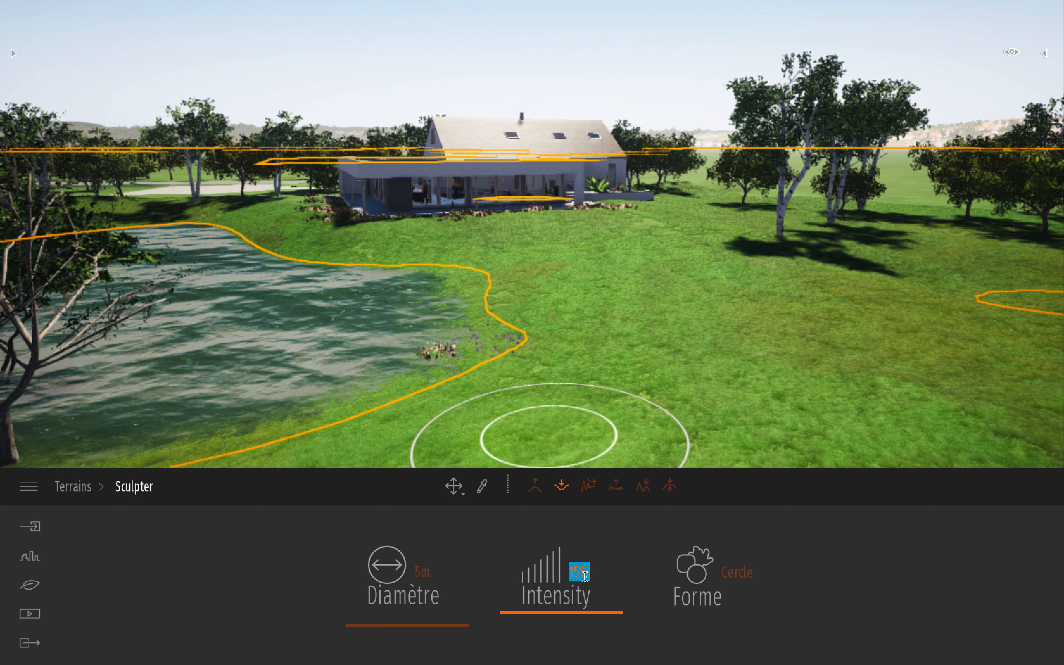
{"action": "type", "text": "40"}
{"action": "key", "text": "Return"}
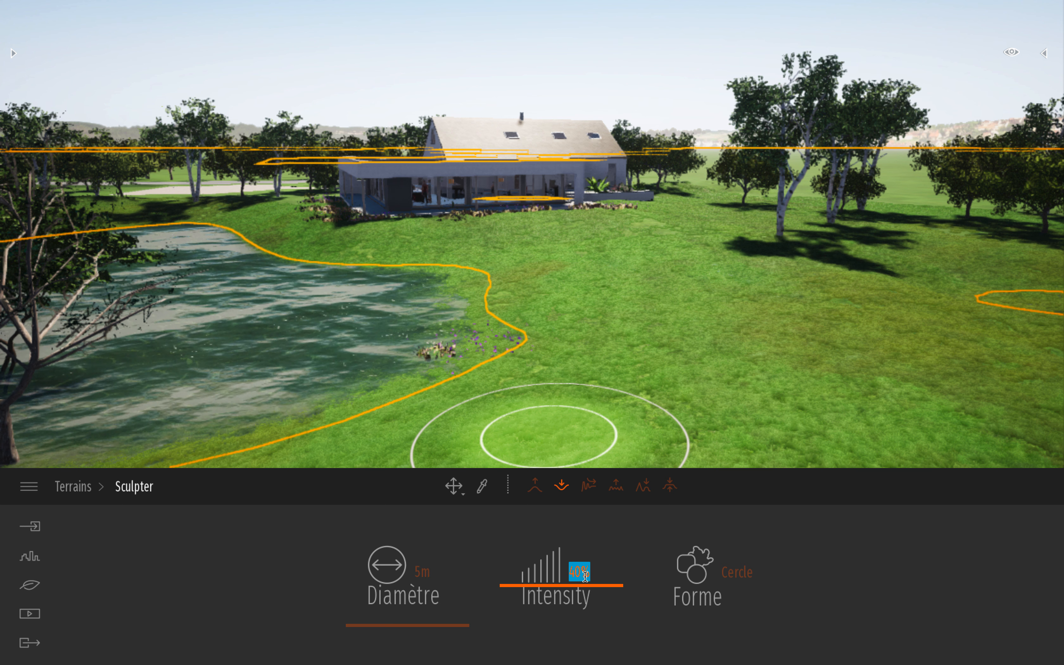
{"action": "mouse_move", "coordinate": [464, 300]}
{"action": "left_mouse_down"}
{"action": "mouse_move", "coordinate": [800, 235]}
{"action": "mouse_move", "coordinate": [748, 298]}
{"action": "mouse_move", "coordinate": [769, 259]}
{"action": "mouse_move", "coordinate": [809, 245]}
{"action": "mouse_move", "coordinate": [822, 292]}
{"action": "mouse_move", "coordinate": [784, 329]}
{"action": "left_mouse_up"}
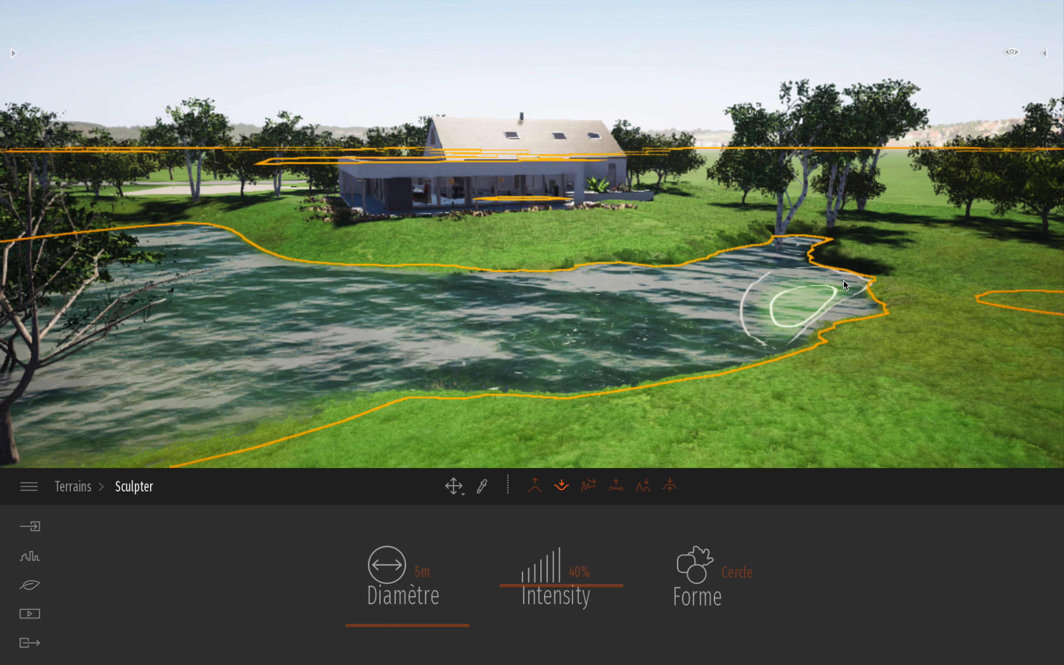
{"action": "mouse_move", "coordinate": [846, 276]}
{"action": "left_mouse_down"}
{"action": "mouse_move", "coordinate": [827, 237]}
{"action": "mouse_move", "coordinate": [769, 266]}
{"action": "mouse_move", "coordinate": [871, 235]}
{"action": "left_mouse_up"}
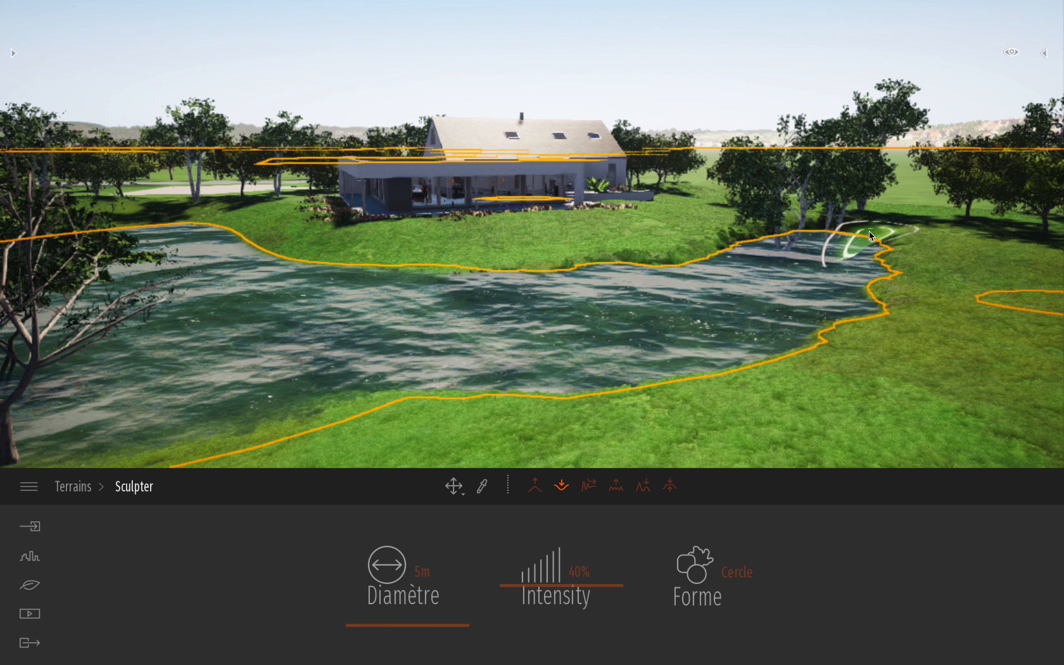